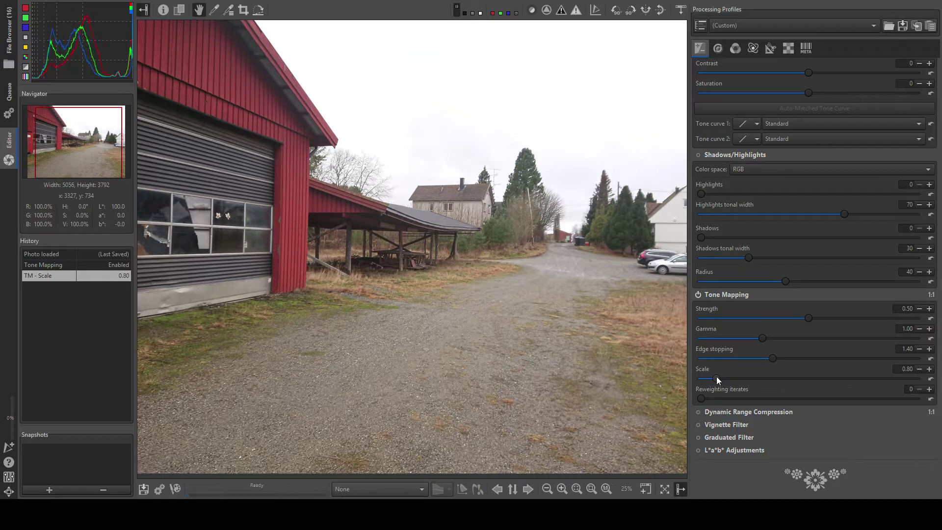
Step: Raise Tone Mapping strength to 0.61, compare the photo with tone mapping off and on, and reduce the strength to 0.53
{"action": "left_click_drag", "start_coordinate": [808, 315], "coordinate": [816, 314]}
{"action": "left_click", "coordinate": [697, 294]}
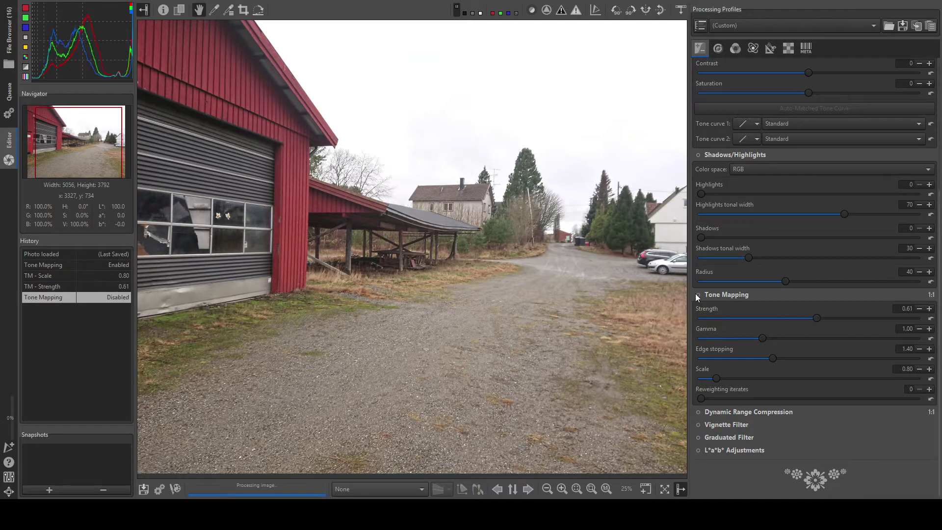
{"action": "left_click", "coordinate": [697, 294]}
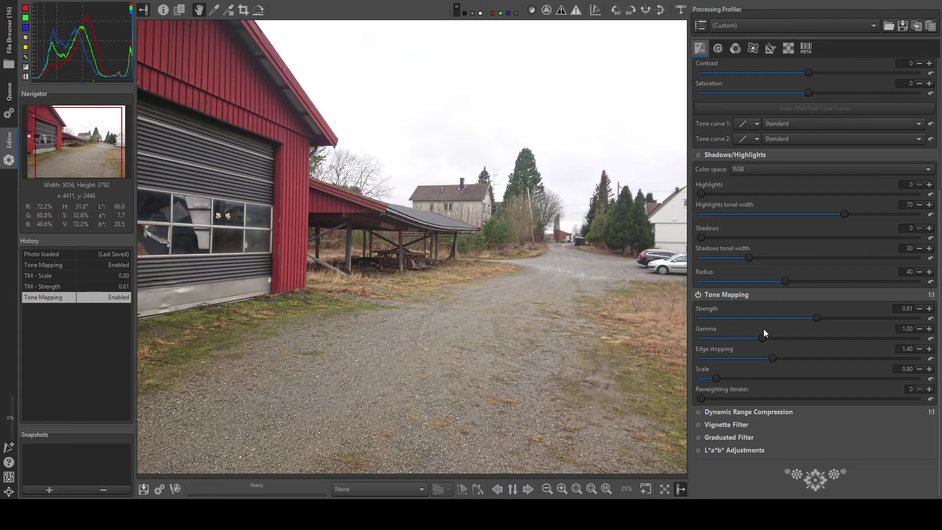
{"action": "left_click_drag", "start_coordinate": [807, 318], "coordinate": [811, 319]}
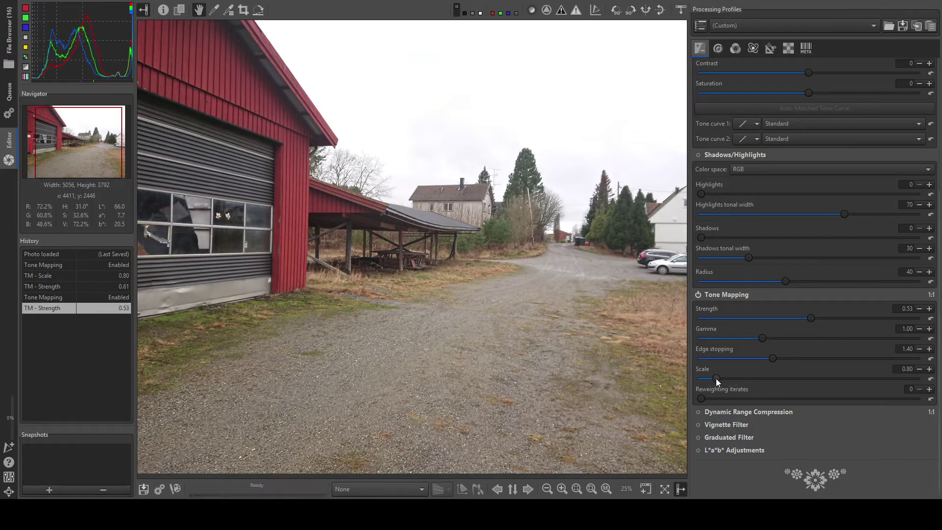
Step: Set the Tone Mapping scale to 0.87 and its gamma to 0.85
{"action": "mouse_move", "coordinate": [716, 378]}
{"action": "left_mouse_down"}
{"action": "mouse_move", "coordinate": [707, 377]}
{"action": "mouse_move", "coordinate": [717, 377]}
{"action": "left_mouse_up"}
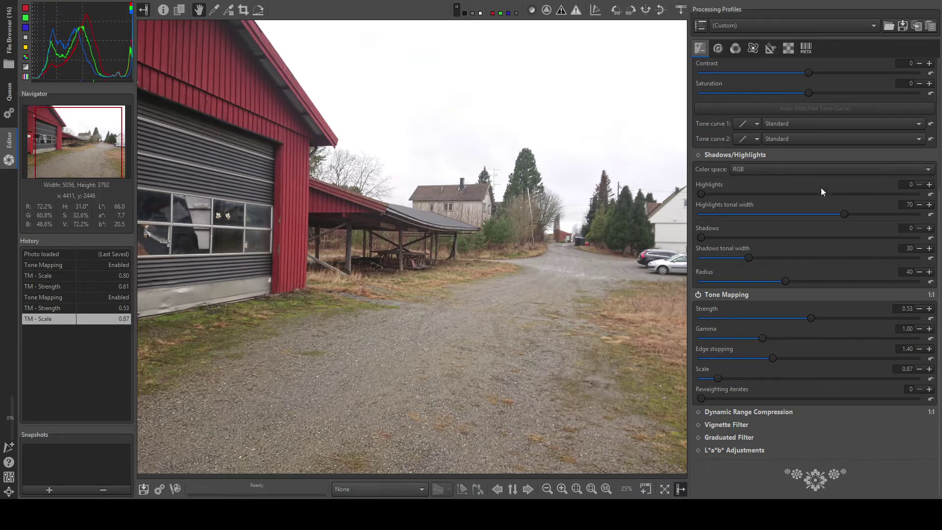
{"action": "scroll", "coordinate": [822, 206], "scroll_direction": "up", "scroll_amount": 3}
{"action": "left_click_drag", "start_coordinate": [761, 429], "coordinate": [728, 428]}
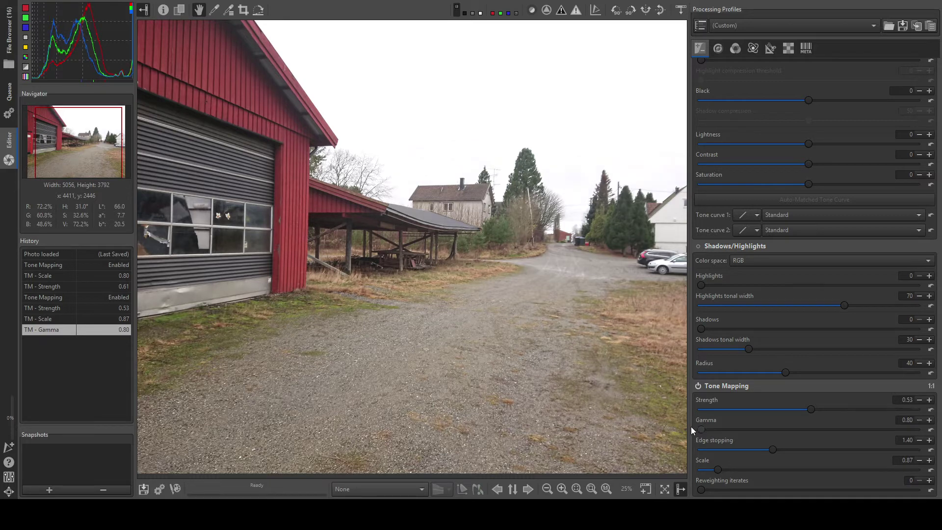
{"action": "mouse_move", "coordinate": [701, 430]}
{"action": "left_mouse_down"}
{"action": "mouse_move", "coordinate": [754, 429]}
{"action": "mouse_move", "coordinate": [717, 429]}
{"action": "left_mouse_up"}
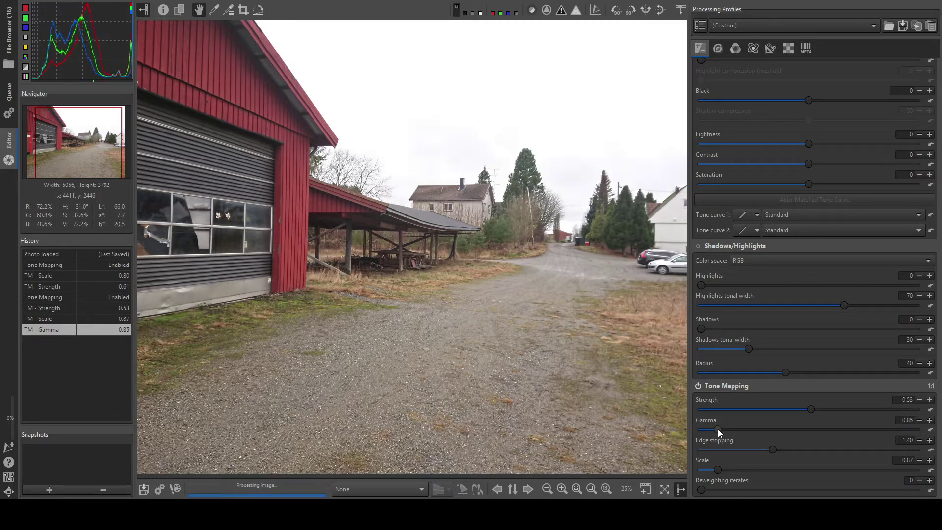
Step: Lower the exposure Black level to -3831 and save a snapshot of the edit
{"action": "scroll", "coordinate": [844, 208], "scroll_direction": "up", "scroll_amount": 3}
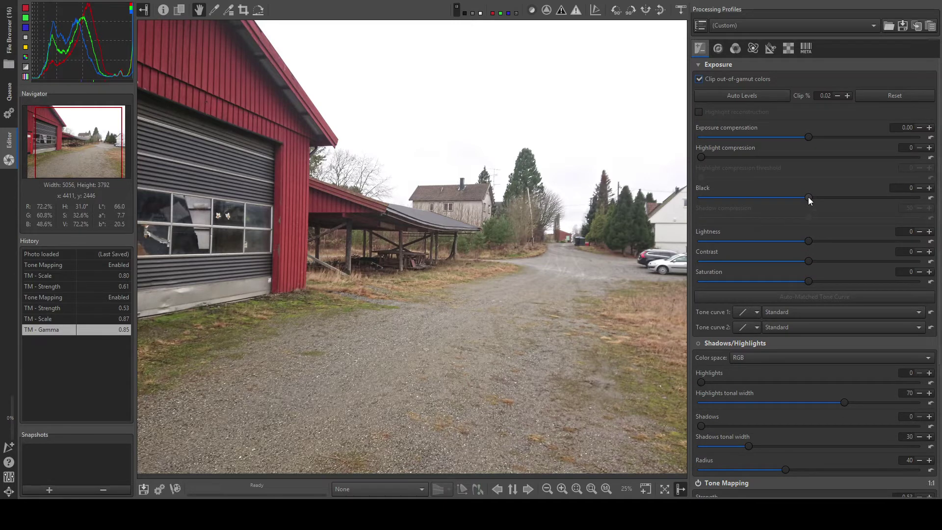
{"action": "left_click_drag", "start_coordinate": [806, 196], "coordinate": [781, 197]}
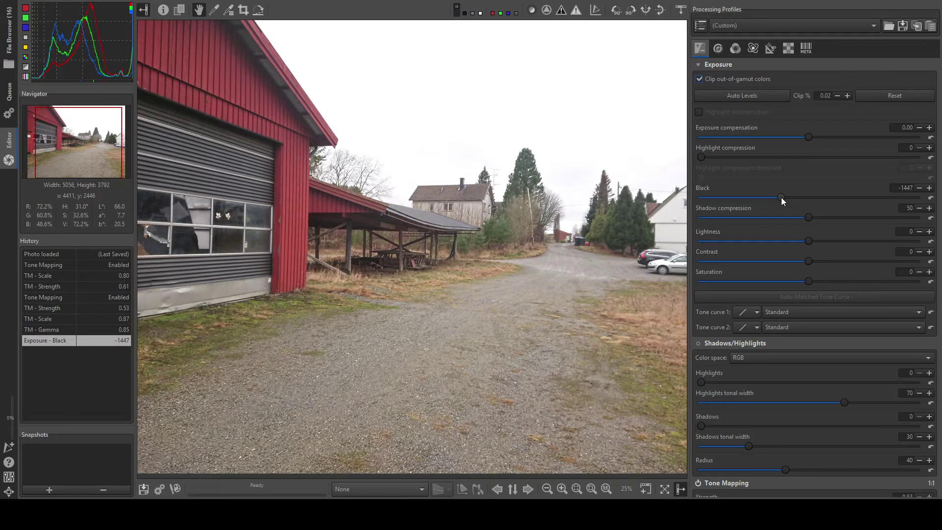
{"action": "left_click_drag", "start_coordinate": [783, 196], "coordinate": [756, 196]}
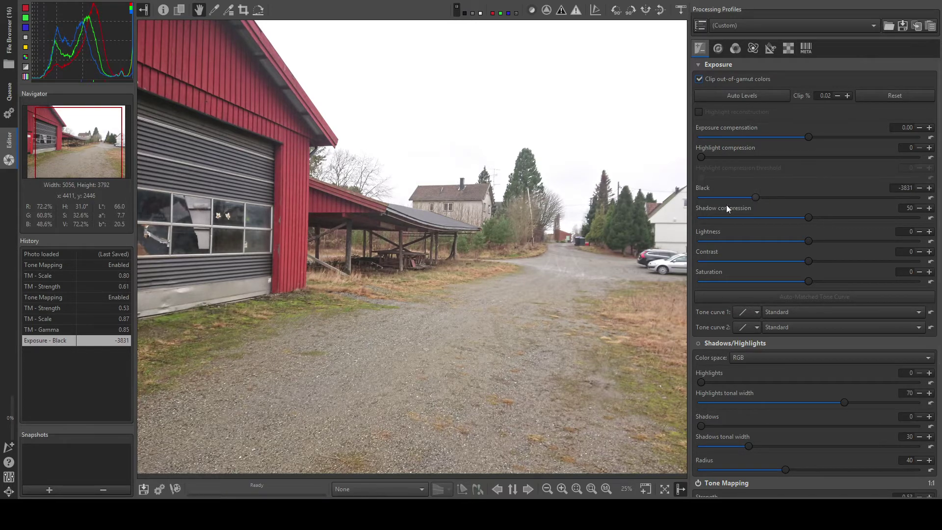
{"action": "left_click", "coordinate": [49, 490]}
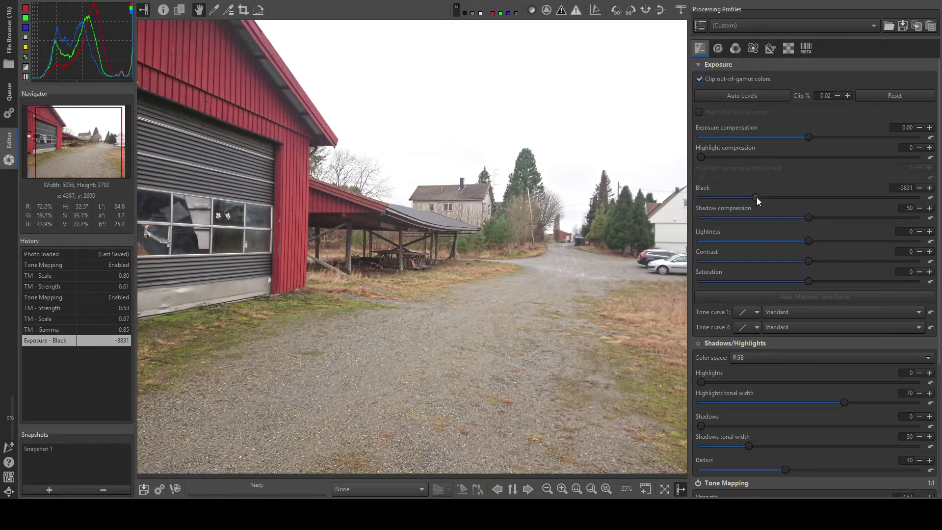
Step: Lower the exposure Black level further to -8593, save another snapshot, and check the whole photo
{"action": "left_click_drag", "start_coordinate": [750, 196], "coordinate": [729, 195]}
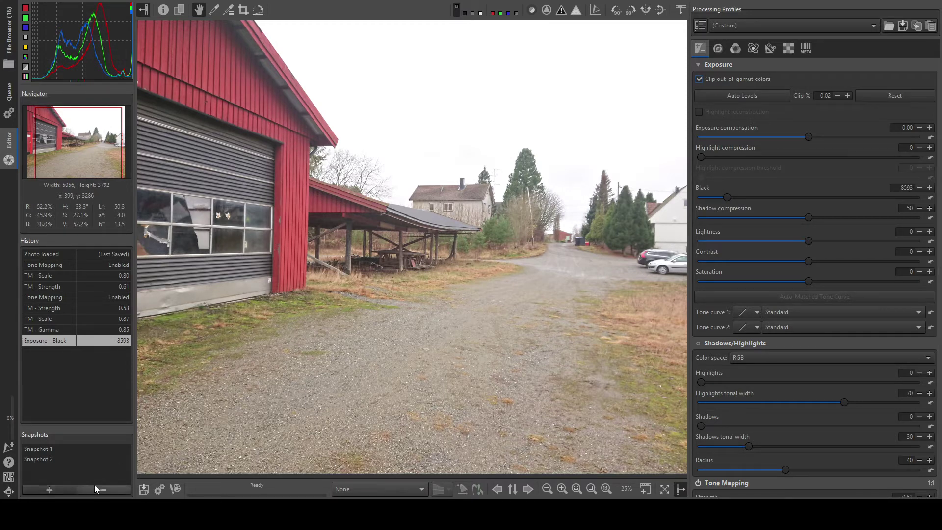
{"action": "scroll", "coordinate": [382, 227], "scroll_direction": "down", "scroll_amount": 2}
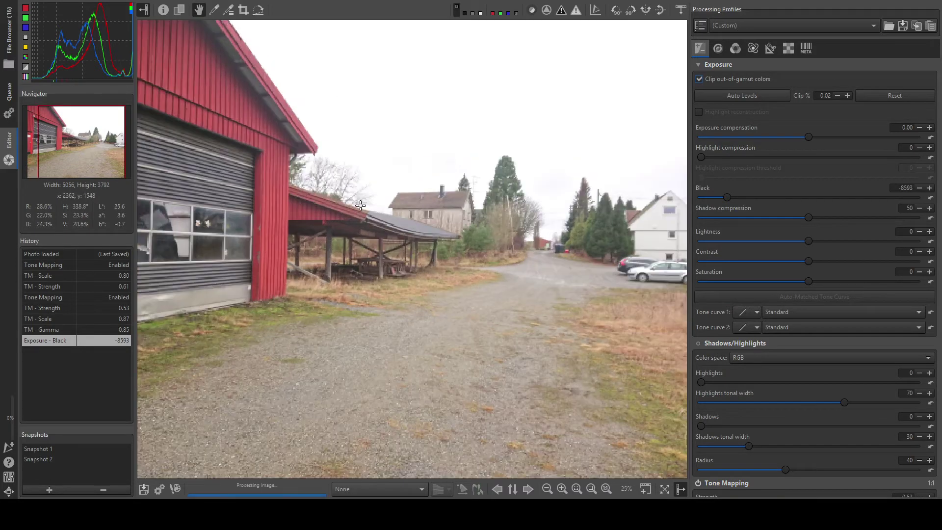
{"action": "scroll", "coordinate": [382, 226], "scroll_direction": "up", "scroll_amount": 2}
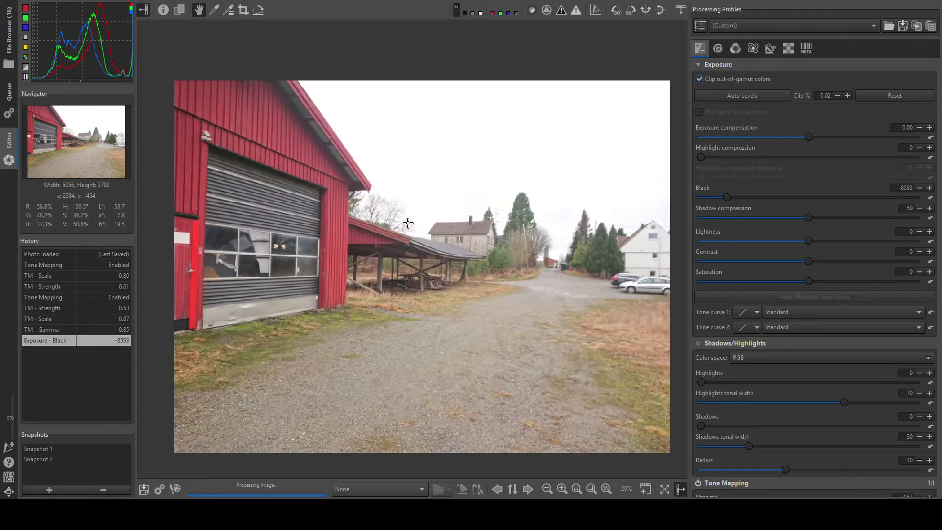
{"action": "scroll", "coordinate": [424, 219], "scroll_direction": "up", "scroll_amount": 1}
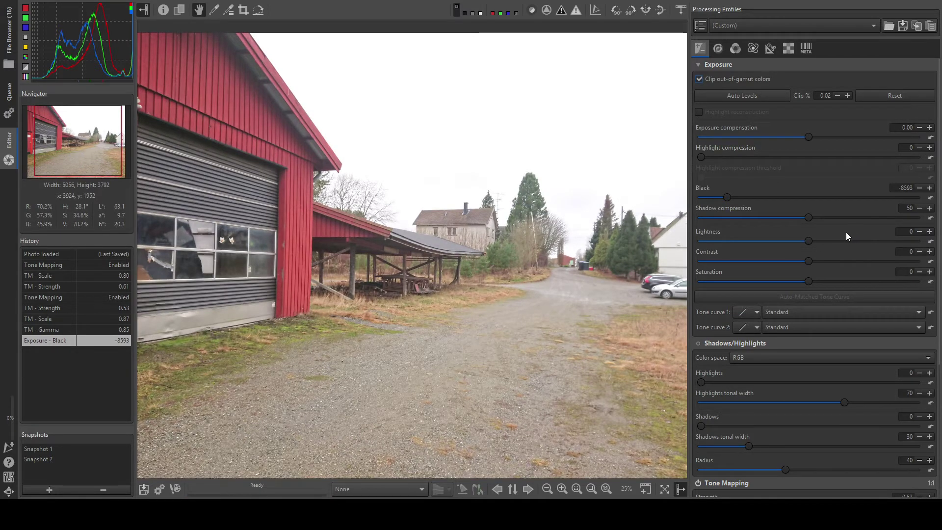
Step: Try Tone Mapping with scale 0.94 and edge stopping 1.80, comparing the photo with tone mapping off and on
{"action": "scroll", "coordinate": [837, 223], "scroll_direction": "down", "scroll_amount": 5}
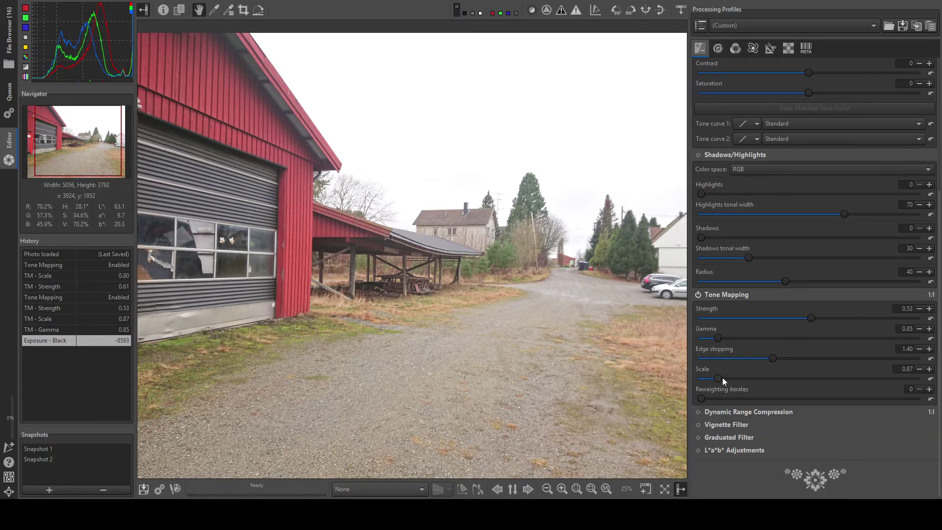
{"action": "mouse_move", "coordinate": [716, 378]}
{"action": "left_mouse_down"}
{"action": "mouse_move", "coordinate": [702, 377]}
{"action": "mouse_move", "coordinate": [723, 375]}
{"action": "left_mouse_up"}
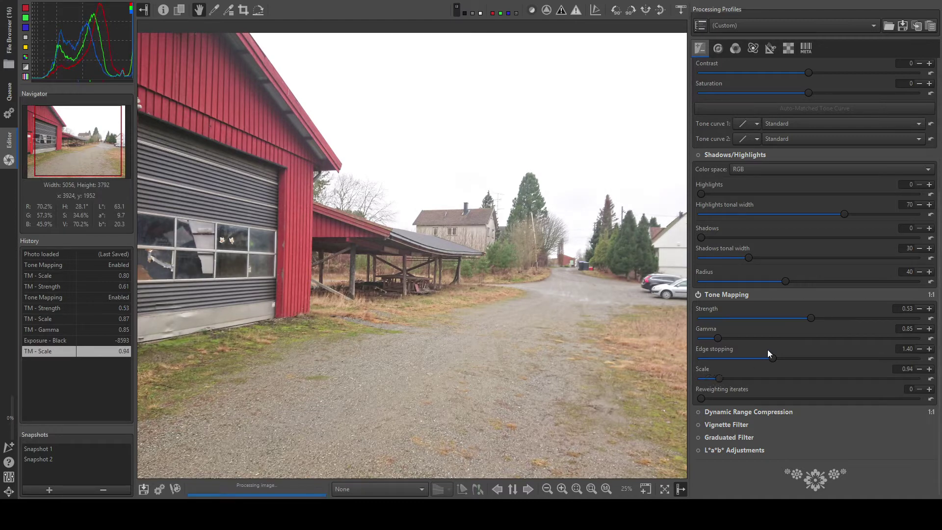
{"action": "mouse_move", "coordinate": [767, 358]}
{"action": "left_mouse_down"}
{"action": "mouse_move", "coordinate": [804, 359]}
{"action": "mouse_move", "coordinate": [758, 351]}
{"action": "left_mouse_up"}
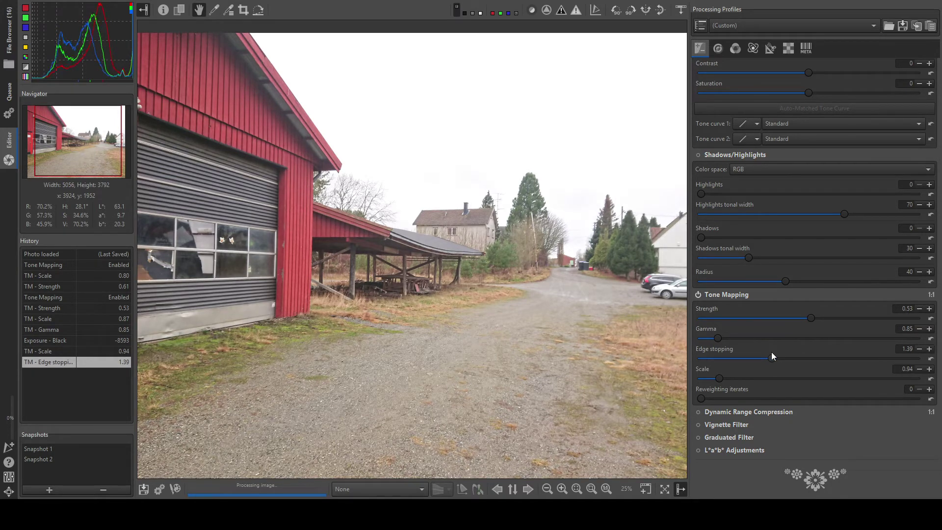
{"action": "left_click_drag", "start_coordinate": [771, 358], "coordinate": [790, 358]}
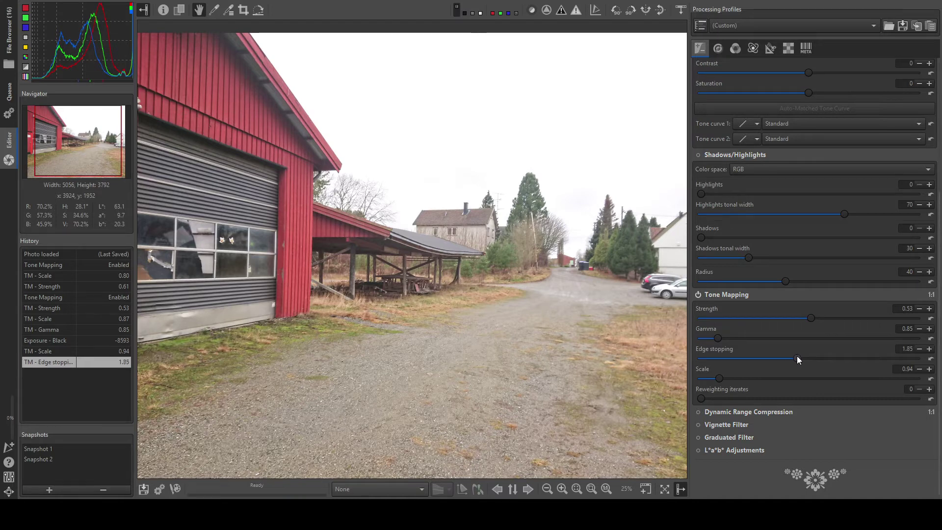
{"action": "mouse_move", "coordinate": [796, 358]}
{"action": "left_mouse_down"}
{"action": "mouse_move", "coordinate": [778, 358]}
{"action": "mouse_move", "coordinate": [795, 358]}
{"action": "left_mouse_up"}
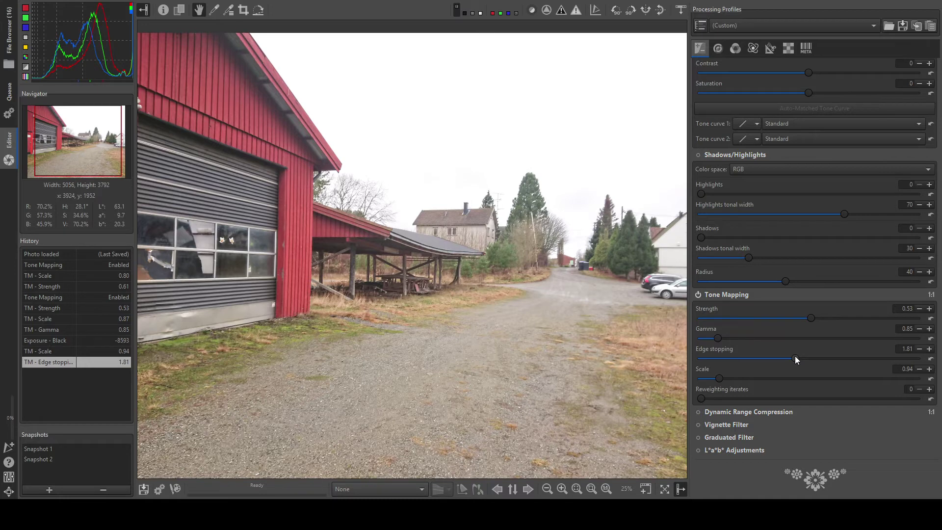
{"action": "left_click", "coordinate": [794, 358]}
{"action": "left_click", "coordinate": [698, 295]}
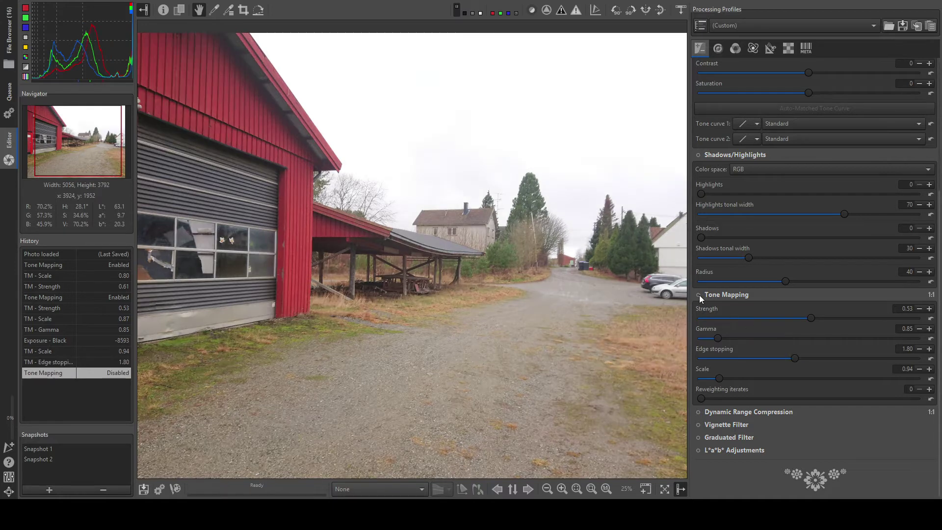
{"action": "left_click", "coordinate": [698, 295]}
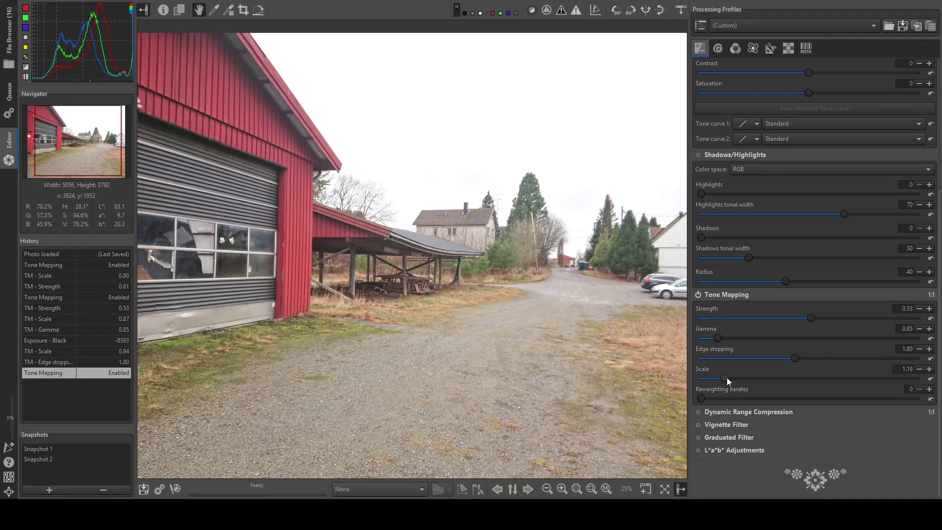
Step: Refine Tone Mapping to edge stopping 1.50, scale 1.71 and strength 0.50
{"action": "left_click_drag", "start_coordinate": [726, 377], "coordinate": [727, 378]}
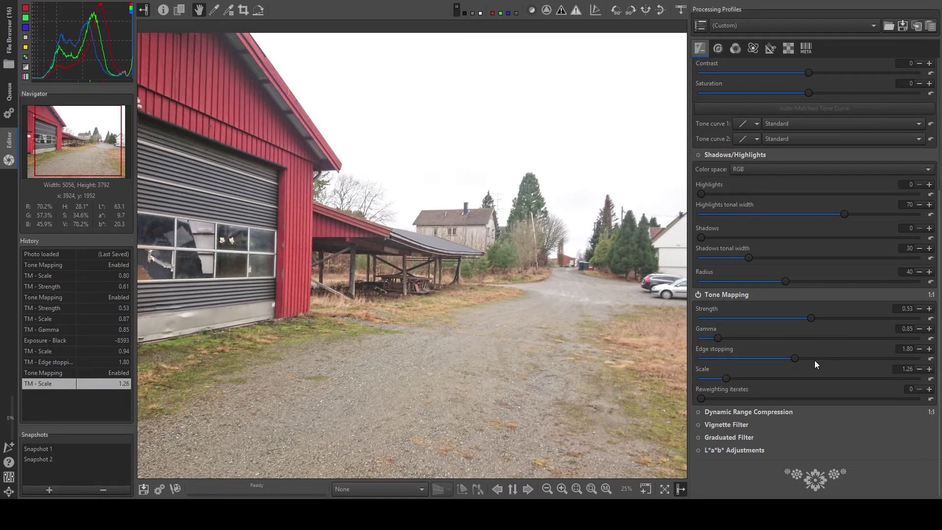
{"action": "double_click", "coordinate": [908, 352]}
{"action": "type", "text": "50"}
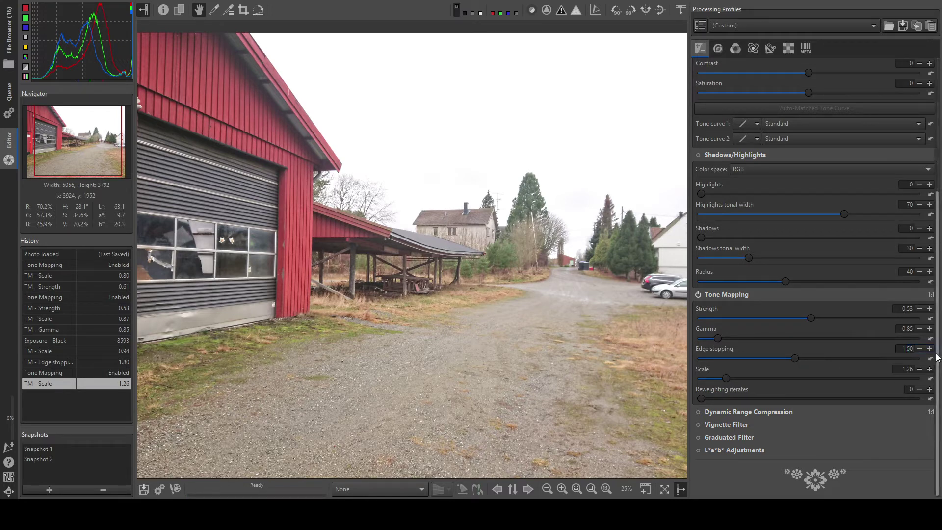
{"action": "key", "text": "Return"}
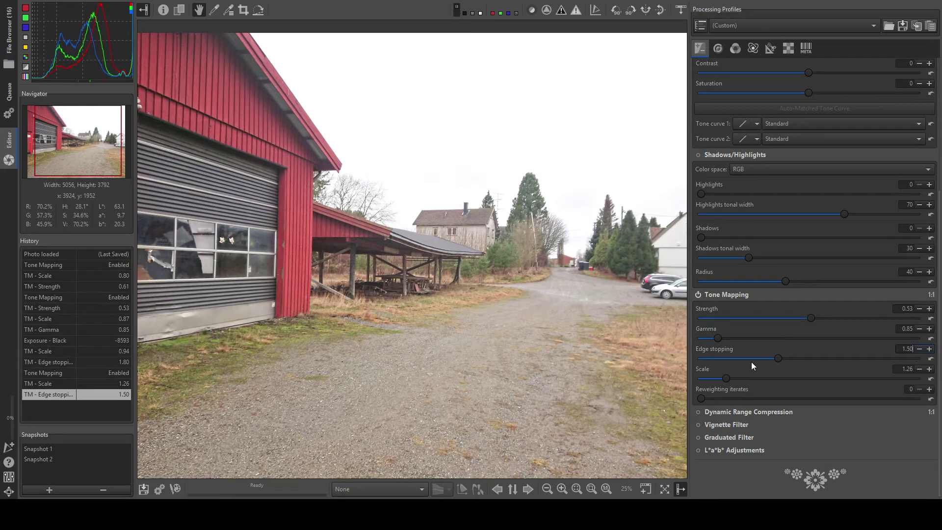
{"action": "mouse_move", "coordinate": [723, 376]}
{"action": "left_mouse_down"}
{"action": "mouse_move", "coordinate": [710, 376]}
{"action": "mouse_move", "coordinate": [737, 375]}
{"action": "left_mouse_up"}
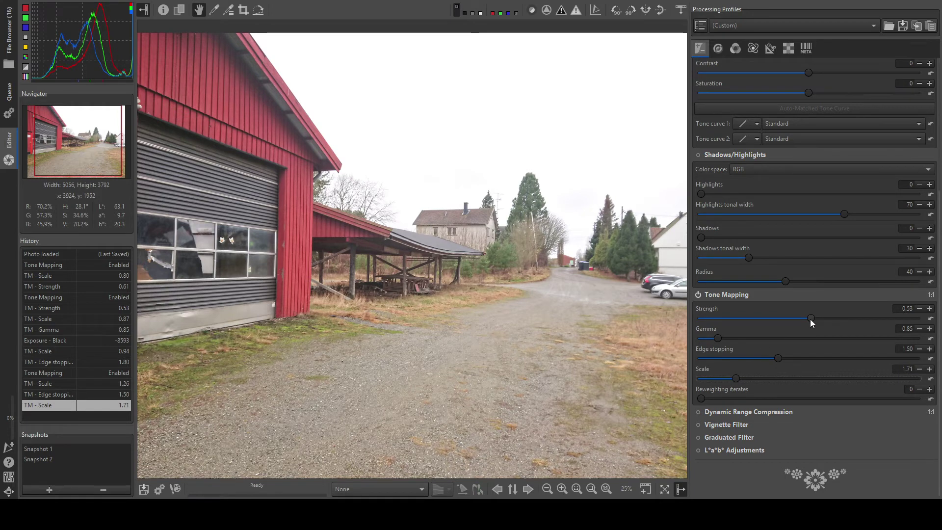
{"action": "left_click_drag", "start_coordinate": [811, 318], "coordinate": [809, 317]}
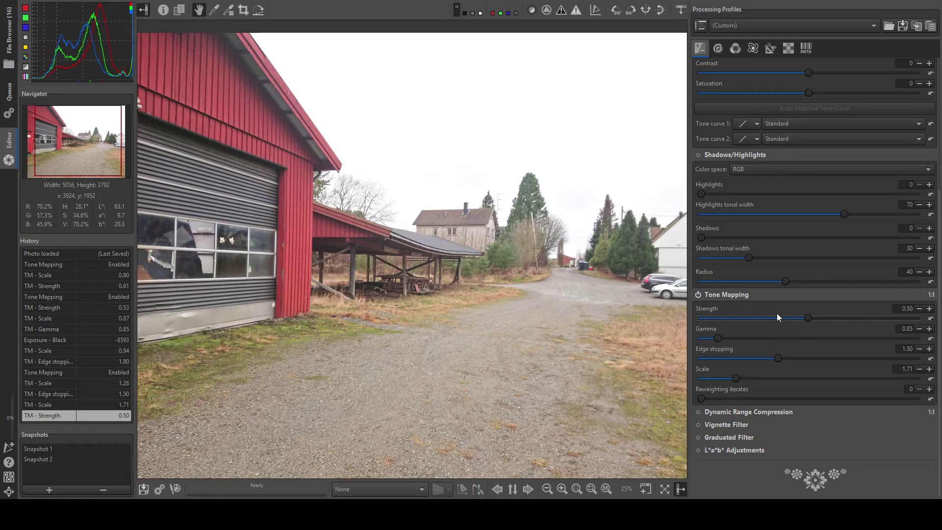
Step: Set exposure compensation to 0.22 and save a third snapshot of the edit
{"action": "scroll", "coordinate": [776, 313], "scroll_direction": "up", "scroll_amount": 5}
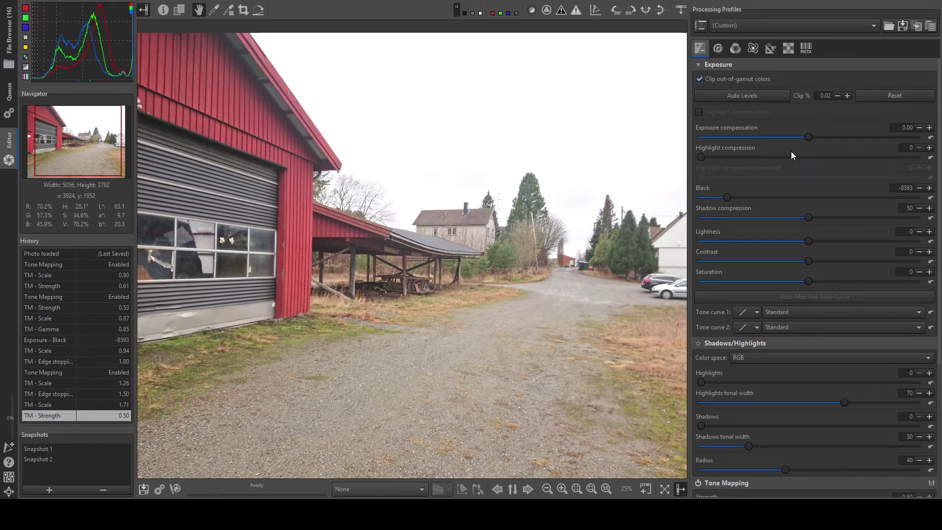
{"action": "left_click_drag", "start_coordinate": [808, 137], "coordinate": [812, 135]}
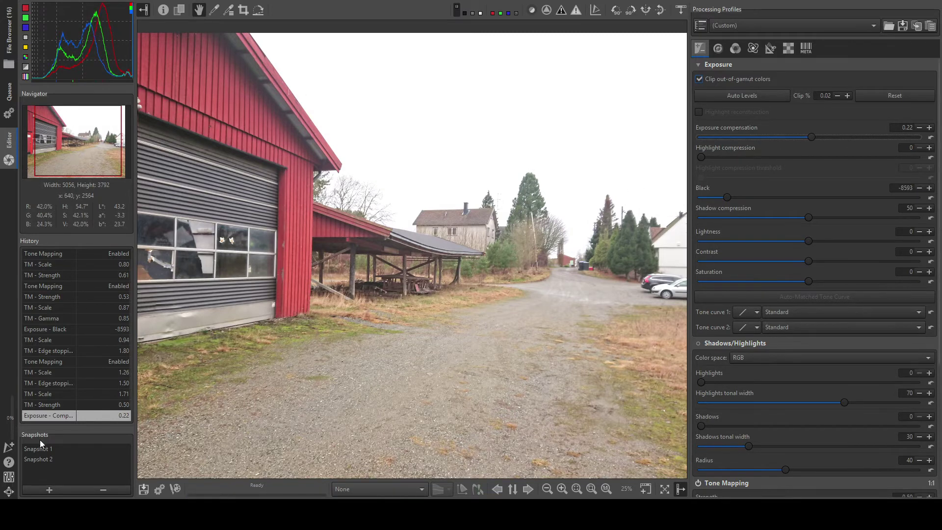
{"action": "left_click", "coordinate": [49, 489]}
Step: Set highlight compression to 39 while checking the sky around the house and trees at 100%
{"action": "scroll", "coordinate": [376, 299], "scroll_direction": "down", "scroll_amount": 2}
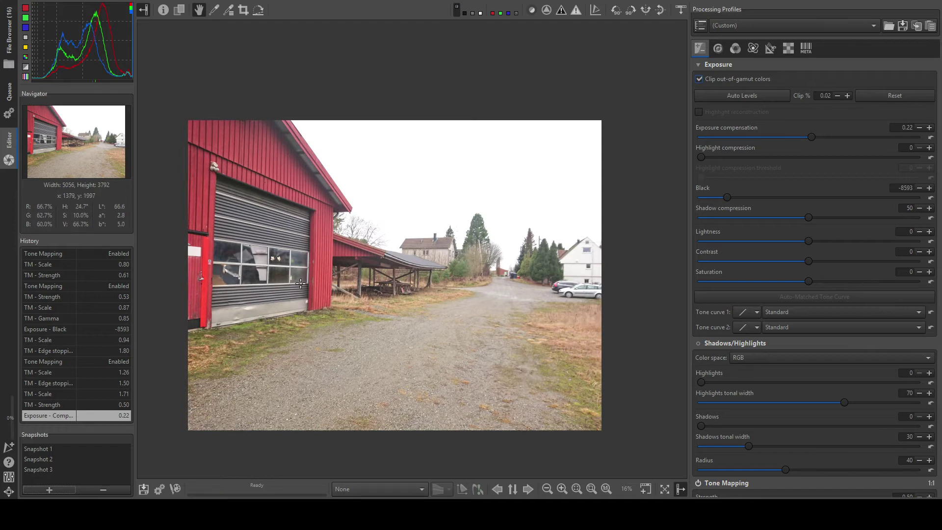
{"action": "scroll", "coordinate": [300, 283], "scroll_direction": "up", "scroll_amount": 1}
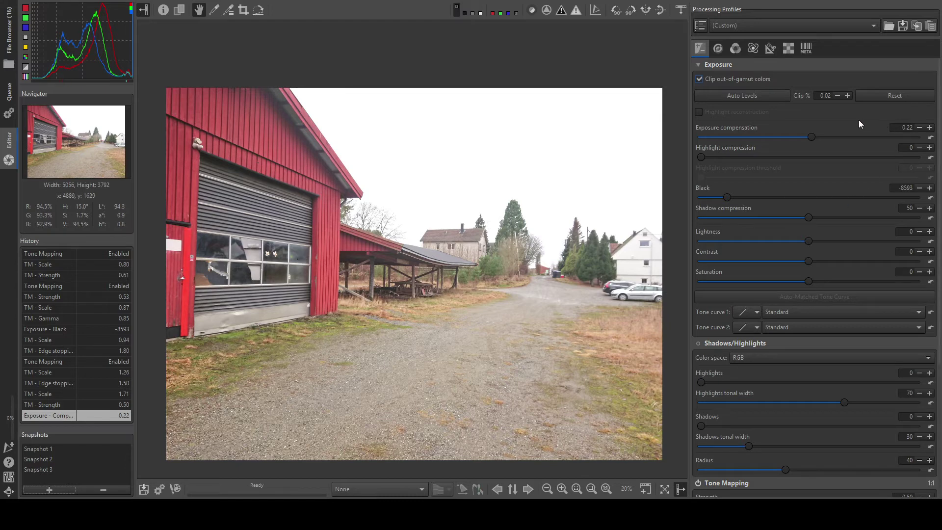
{"action": "left_click_drag", "start_coordinate": [484, 208], "coordinate": [525, 208]}
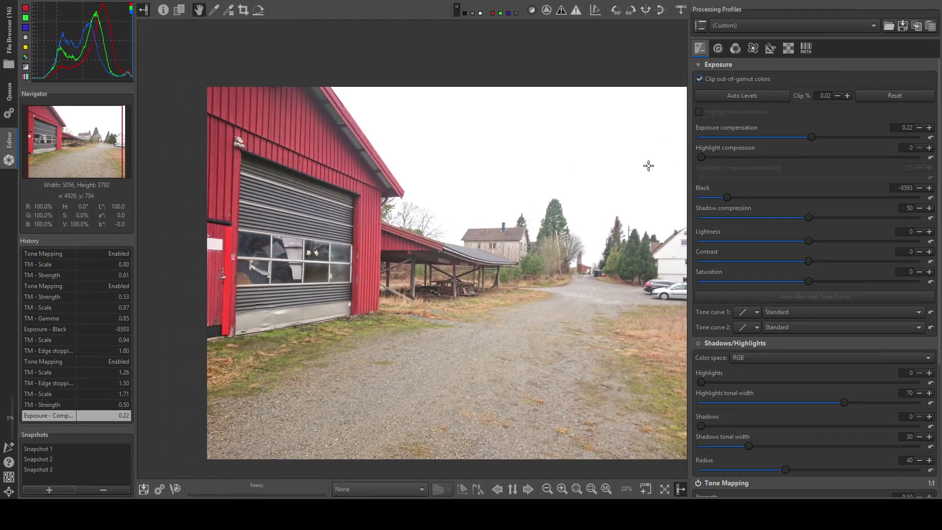
{"action": "scroll", "coordinate": [523, 196], "scroll_direction": "up", "scroll_amount": 1}
{"action": "scroll", "coordinate": [594, 210], "scroll_direction": "up", "scroll_amount": 3}
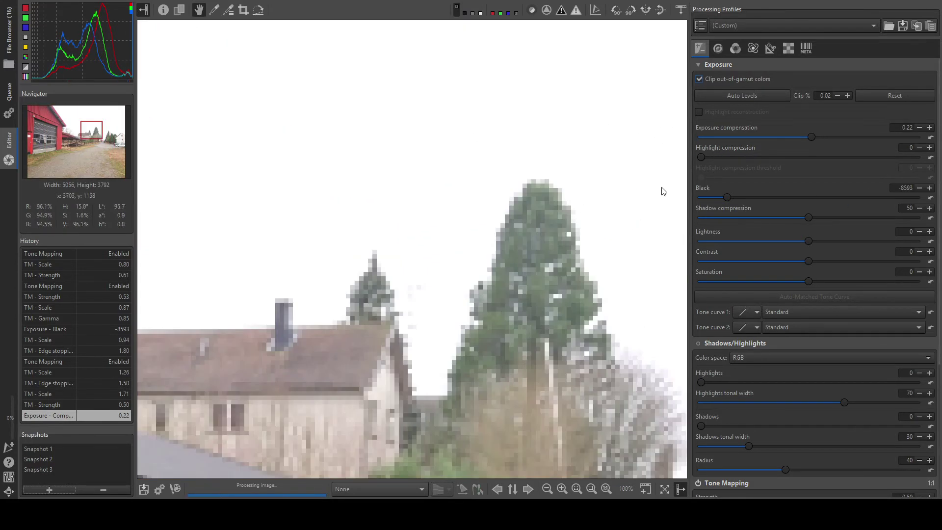
{"action": "mouse_move", "coordinate": [700, 156]}
{"action": "left_mouse_down"}
{"action": "mouse_move", "coordinate": [735, 157]}
{"action": "mouse_move", "coordinate": [707, 157]}
{"action": "mouse_move", "coordinate": [717, 156]}
{"action": "left_mouse_up"}
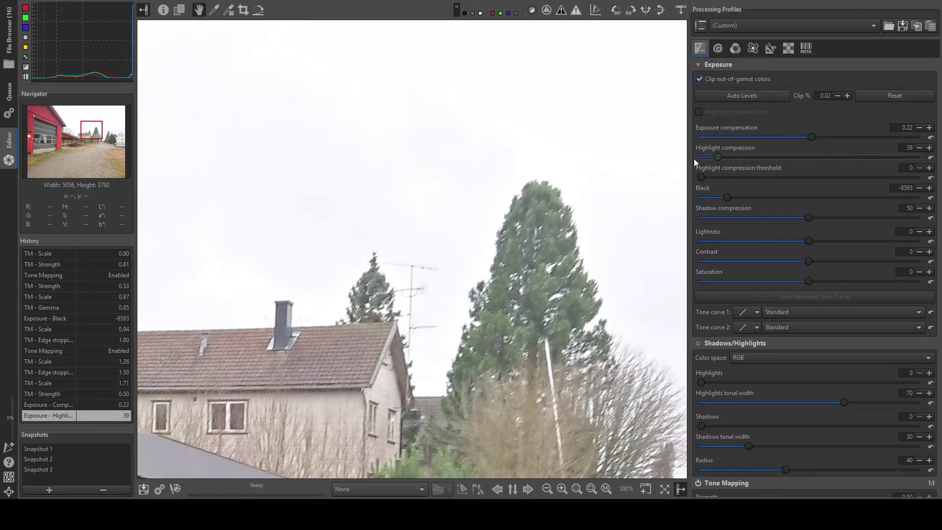
Step: Enable Shadows/Highlights and try the Highlights adjustment, leaving its value at 0
{"action": "left_click", "coordinate": [698, 345]}
{"action": "scroll", "coordinate": [818, 301], "scroll_direction": "down", "scroll_amount": 2}
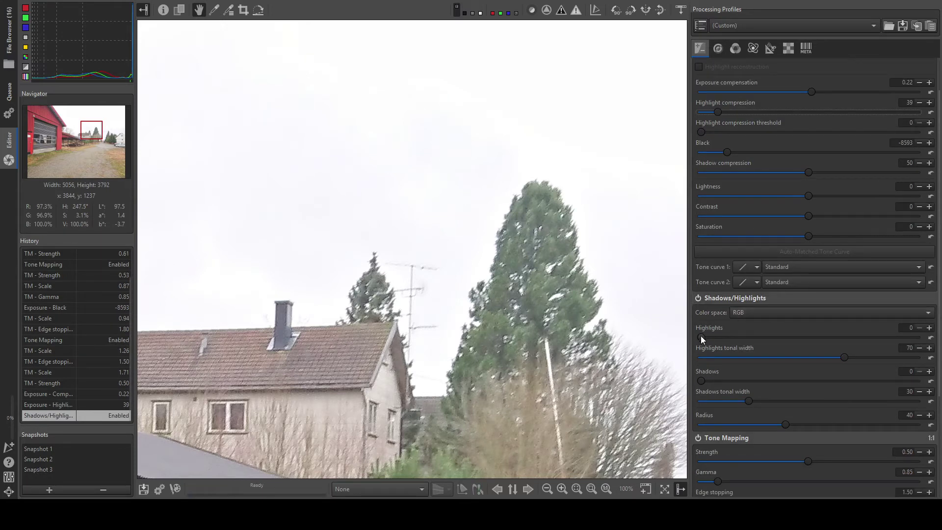
{"action": "left_click_drag", "start_coordinate": [701, 336], "coordinate": [641, 336]}
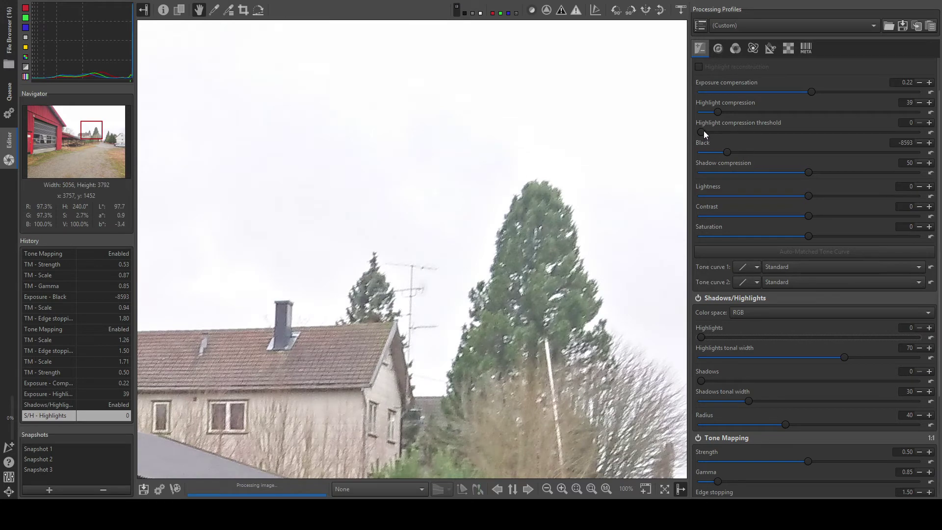
Step: Set the highlight compression threshold to 100 while inspecting the house, trees and sky at 100%
{"action": "left_click_drag", "start_coordinate": [702, 131], "coordinate": [940, 146]}
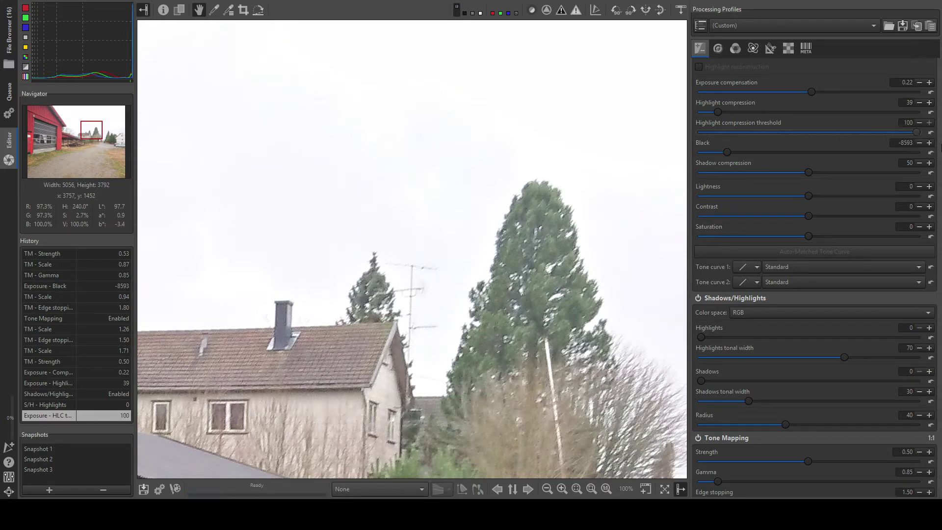
{"action": "left_click_drag", "start_coordinate": [396, 369], "coordinate": [525, 217]}
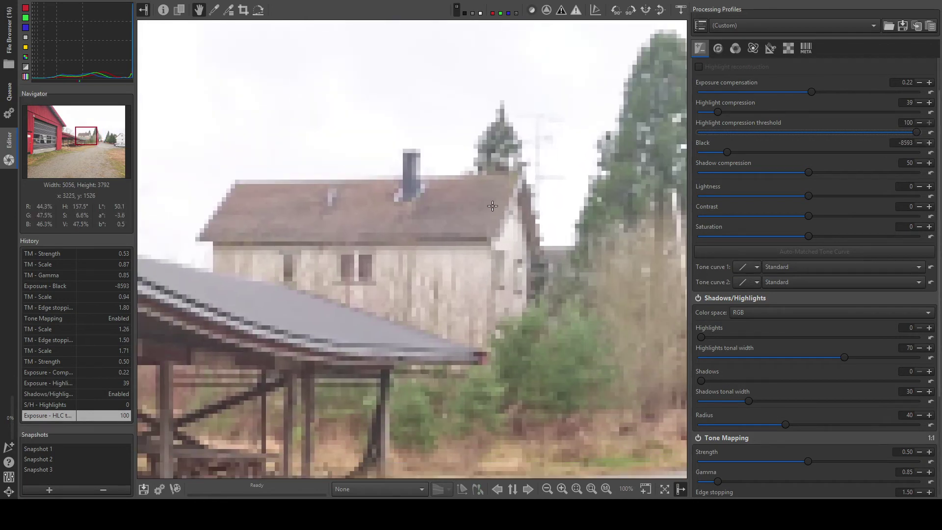
{"action": "left_click_drag", "start_coordinate": [915, 133], "coordinate": [940, 138]}
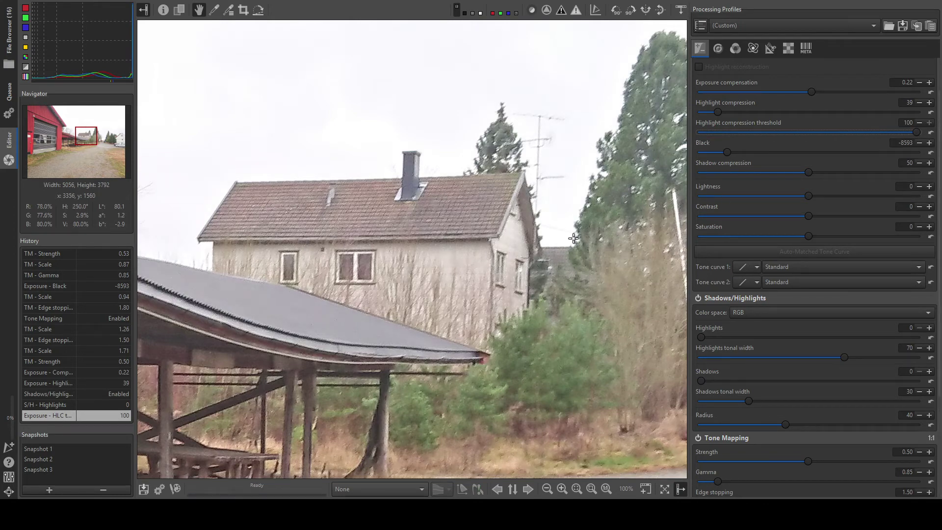
{"action": "left_click_drag", "start_coordinate": [573, 238], "coordinate": [610, 237]}
Step: Try several highlight compression strengths against the sky above the house and trees, settling on 61
{"action": "scroll", "coordinate": [768, 180], "scroll_direction": "up", "scroll_amount": 3}
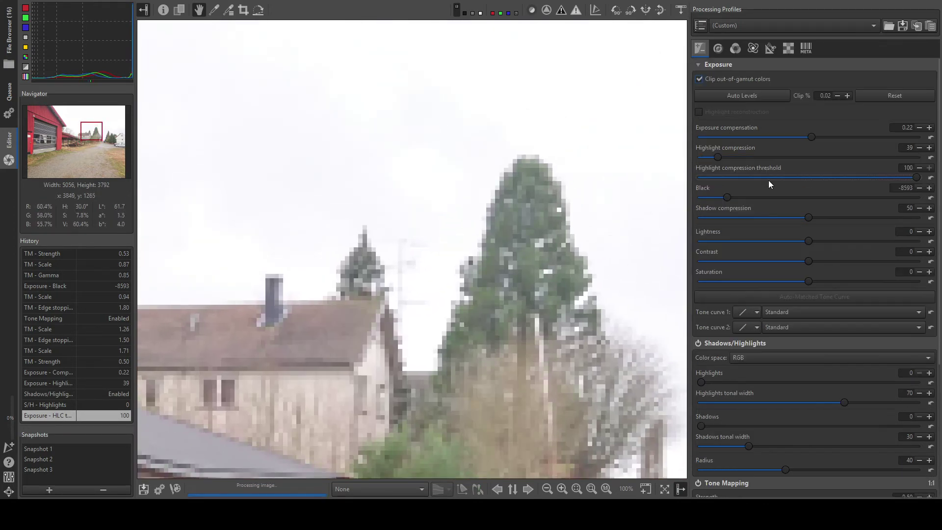
{"action": "scroll", "coordinate": [719, 157], "scroll_direction": "down", "scroll_amount": 2}
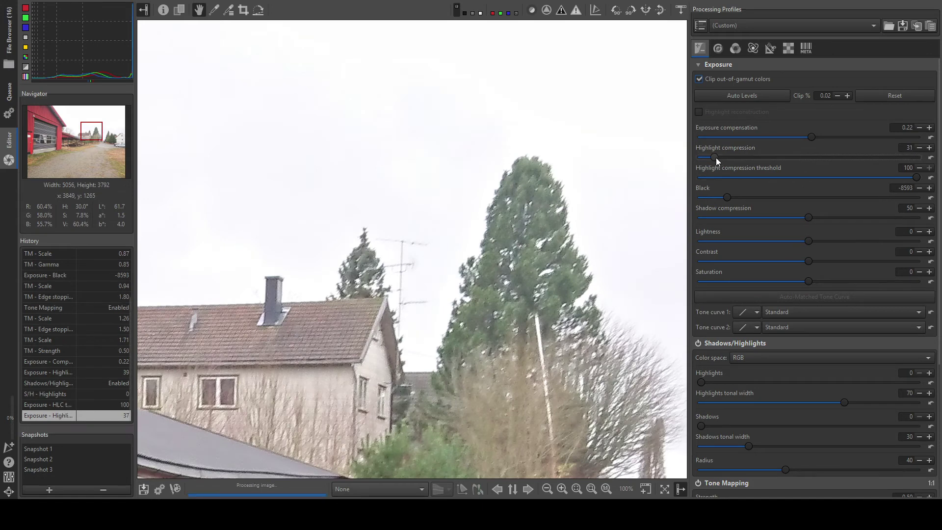
{"action": "left_click_drag", "start_coordinate": [716, 158], "coordinate": [723, 158]}
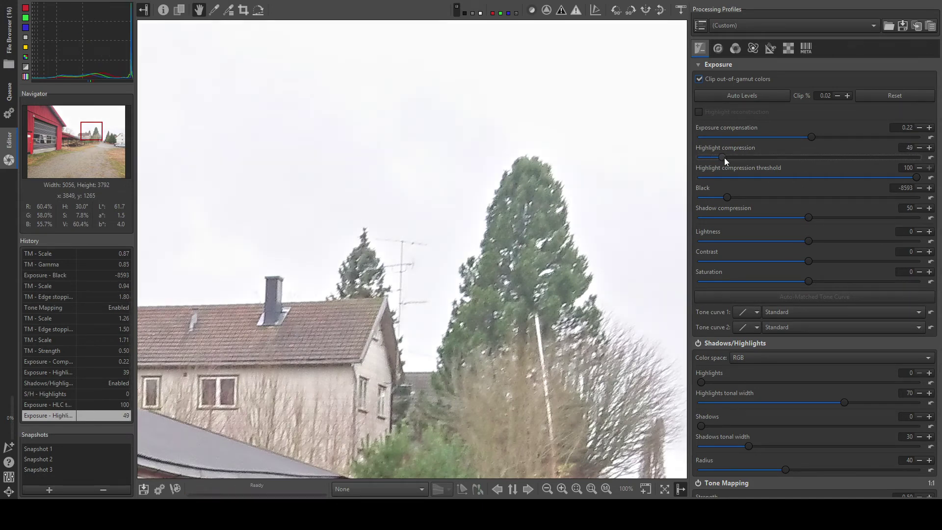
{"action": "mouse_move", "coordinate": [725, 161]}
{"action": "left_mouse_down"}
{"action": "mouse_move", "coordinate": [734, 160]}
{"action": "mouse_move", "coordinate": [721, 160]}
{"action": "left_mouse_up"}
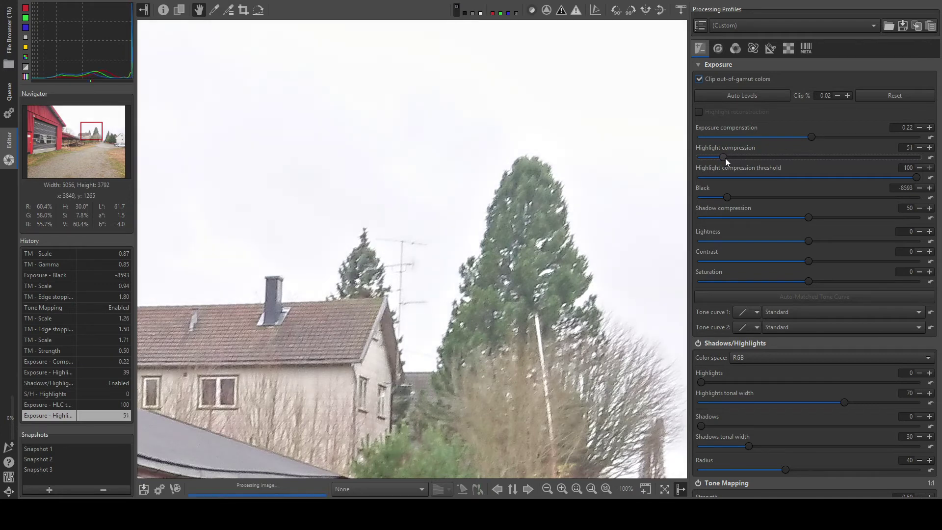
{"action": "left_click_drag", "start_coordinate": [726, 159], "coordinate": [737, 158]}
{"action": "left_click_drag", "start_coordinate": [445, 162], "coordinate": [568, 260]}
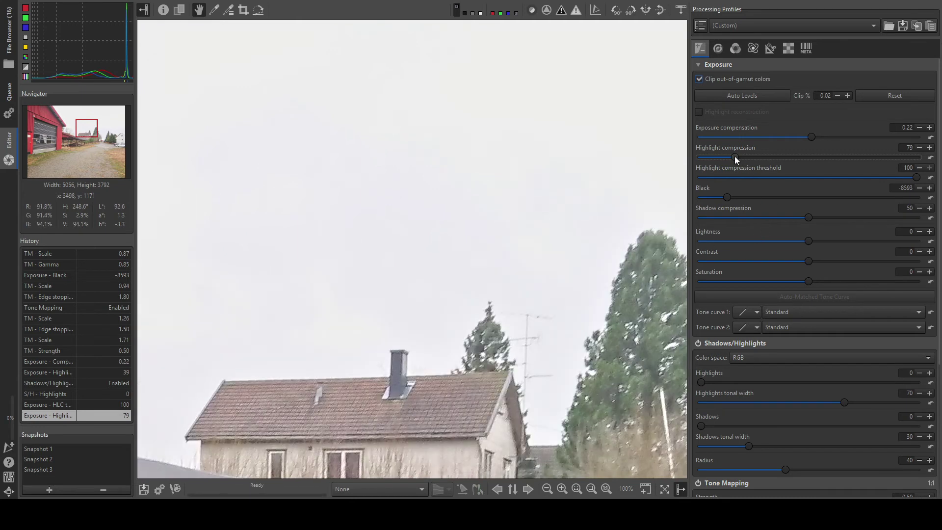
{"action": "left_click_drag", "start_coordinate": [734, 157], "coordinate": [728, 158]}
{"action": "left_click_drag", "start_coordinate": [679, 225], "coordinate": [593, 252]}
Step: Try the Highlights adjustment in Shadows/Highlights and return it to 0
{"action": "scroll", "coordinate": [818, 266], "scroll_direction": "down", "scroll_amount": 2}
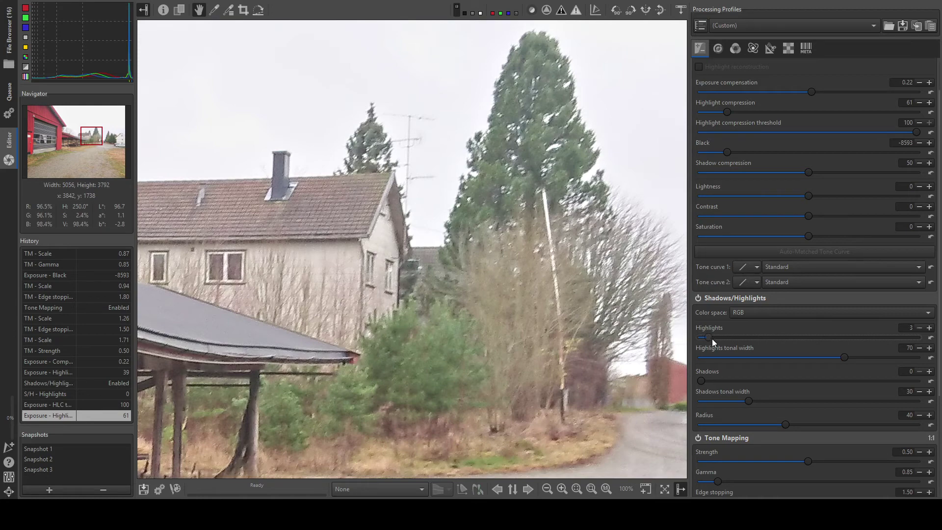
{"action": "left_click_drag", "start_coordinate": [711, 338], "coordinate": [700, 339]}
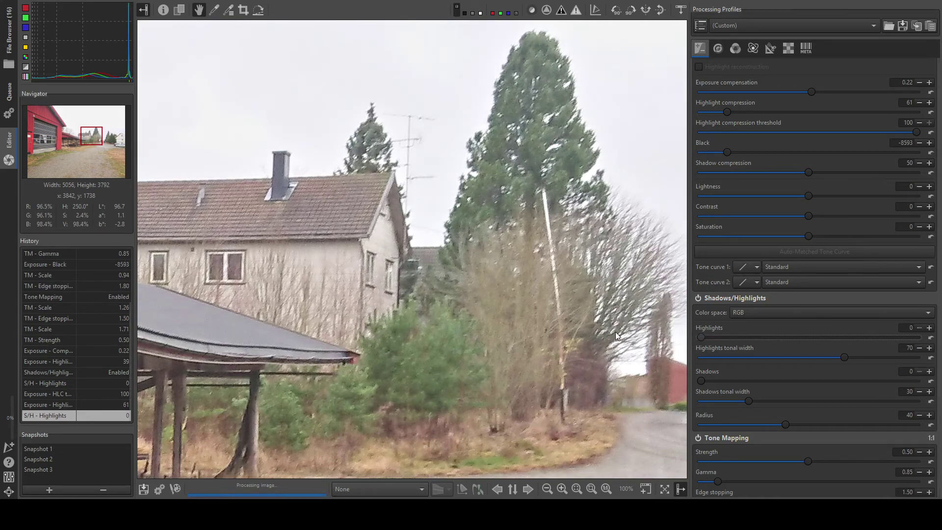
{"action": "left_click_drag", "start_coordinate": [615, 332], "coordinate": [766, 328]}
{"action": "mouse_move", "coordinate": [705, 328]}
{"action": "left_mouse_down"}
{"action": "mouse_move", "coordinate": [687, 334]}
{"action": "mouse_move", "coordinate": [714, 338]}
{"action": "left_mouse_up"}
{"action": "left_click_drag", "start_coordinate": [750, 337], "coordinate": [630, 337]}
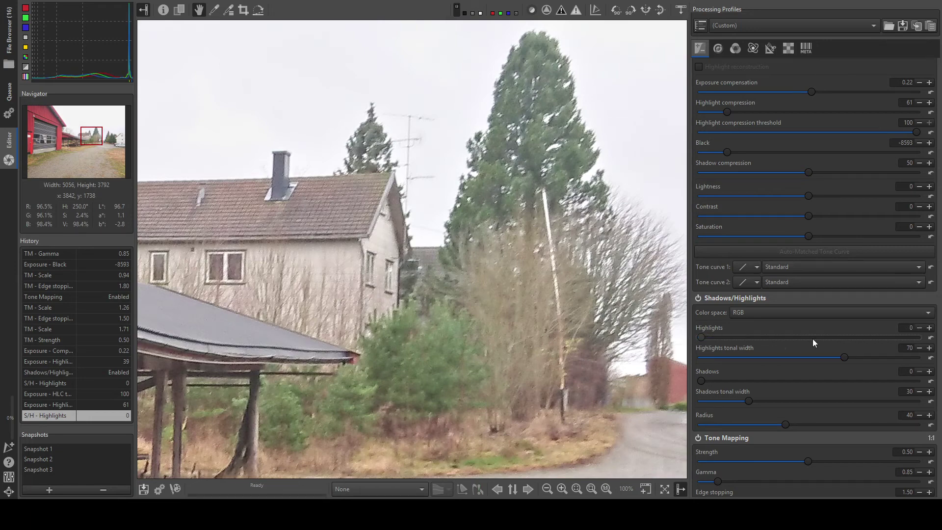
Step: Review the whole photo and save a fourth snapshot of the edit
{"action": "scroll", "coordinate": [371, 377], "scroll_direction": "down", "scroll_amount": 3}
{"action": "scroll", "coordinate": [372, 377], "scroll_direction": "up", "scroll_amount": 1}
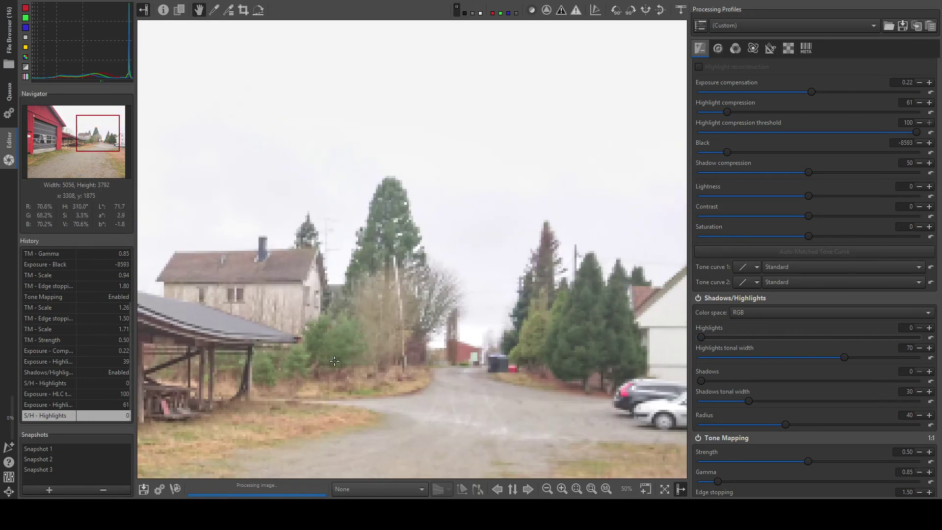
{"action": "scroll", "coordinate": [372, 377], "scroll_direction": "down", "scroll_amount": 1}
{"action": "scroll", "coordinate": [371, 376], "scroll_direction": "down", "scroll_amount": 1}
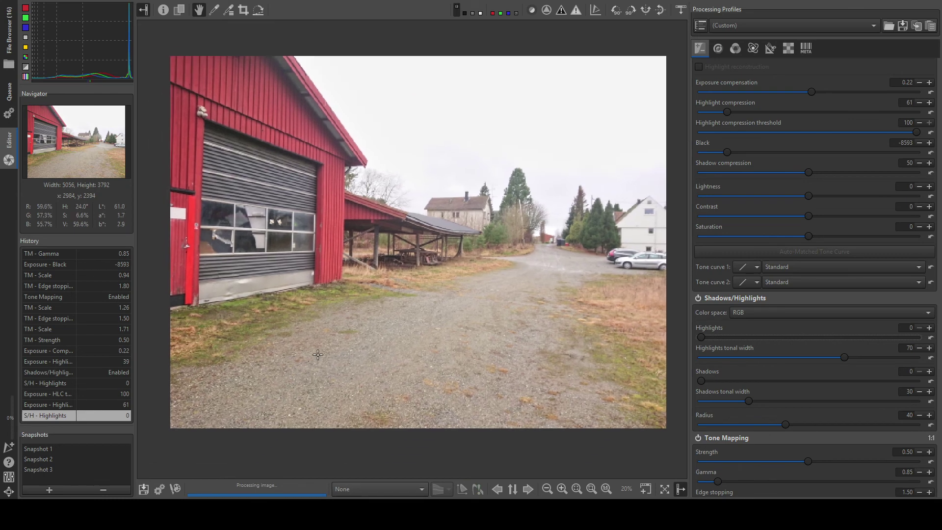
{"action": "left_click", "coordinate": [53, 491]}
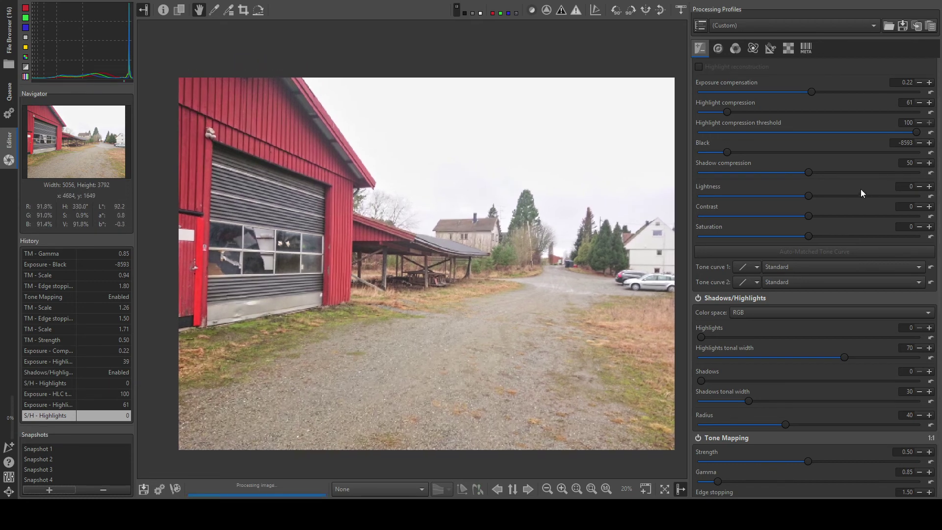
Step: Set exposure compensation to 0.42
{"action": "scroll", "coordinate": [861, 189], "scroll_direction": "up", "scroll_amount": 2}
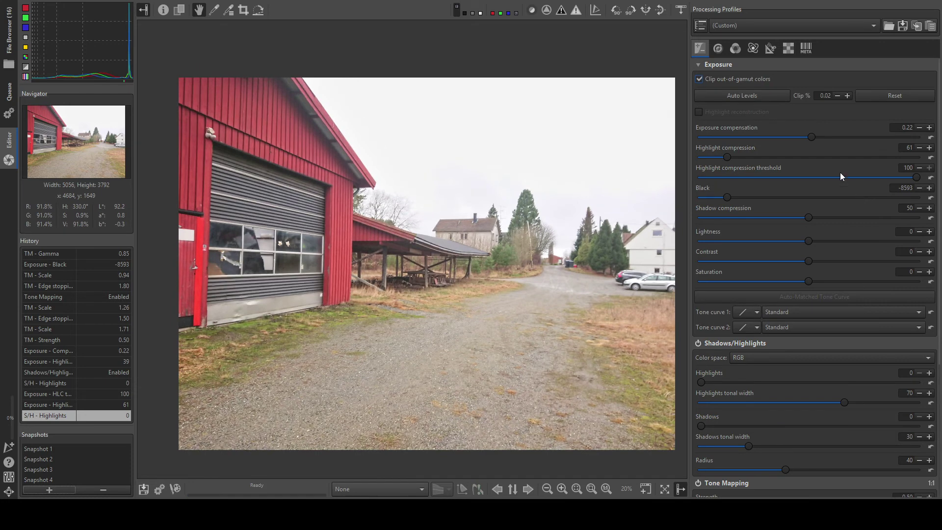
{"action": "left_click", "coordinate": [929, 127]}
{"action": "left_click", "coordinate": [929, 128]}
{"action": "left_click", "coordinate": [928, 128]}
{"action": "left_click", "coordinate": [928, 127]}
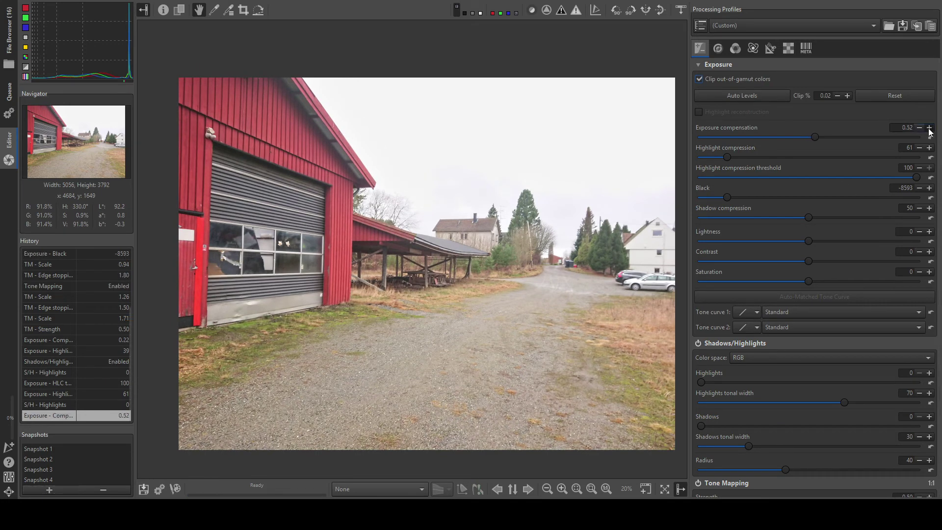
{"action": "left_click", "coordinate": [928, 128]}
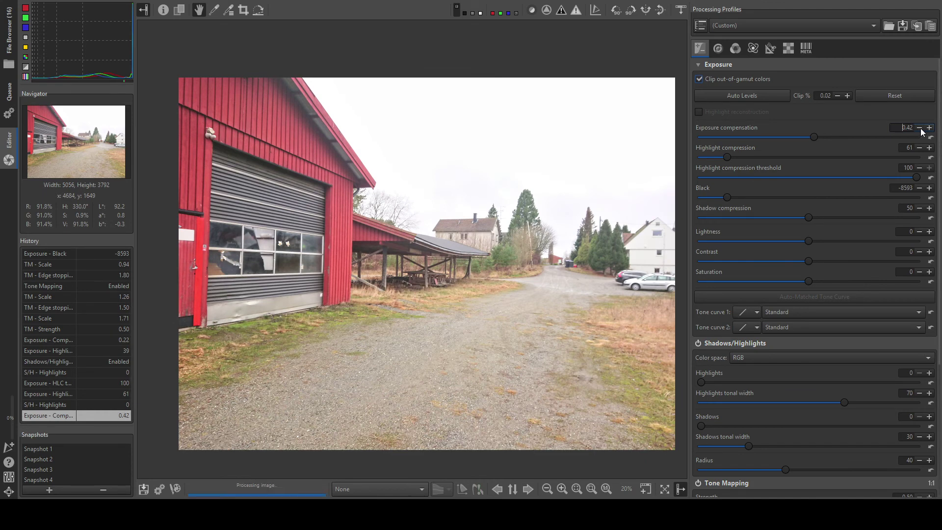
{"action": "left_click", "coordinate": [919, 127]}
{"action": "left_click", "coordinate": [919, 128]}
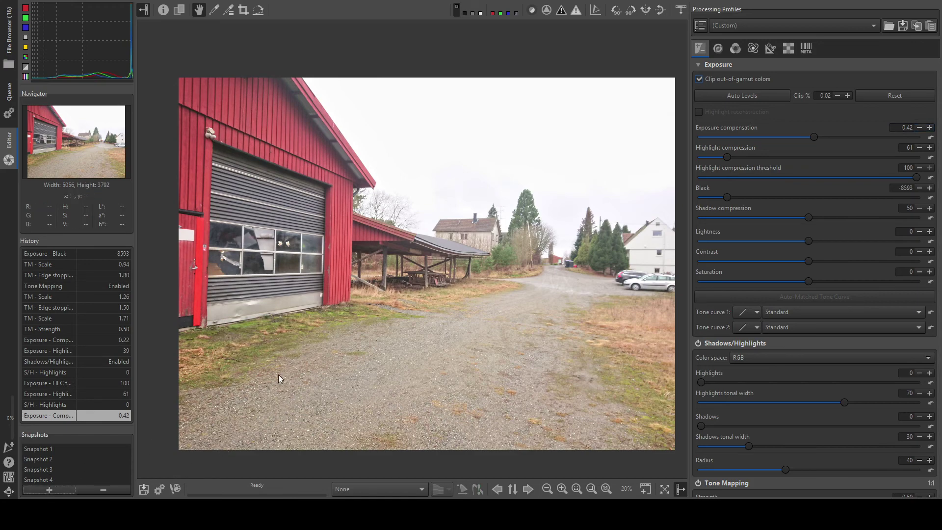
Step: Inspect the sky above the trees up close and set highlight compression to 59
{"action": "scroll", "coordinate": [560, 148], "scroll_direction": "up", "scroll_amount": 3}
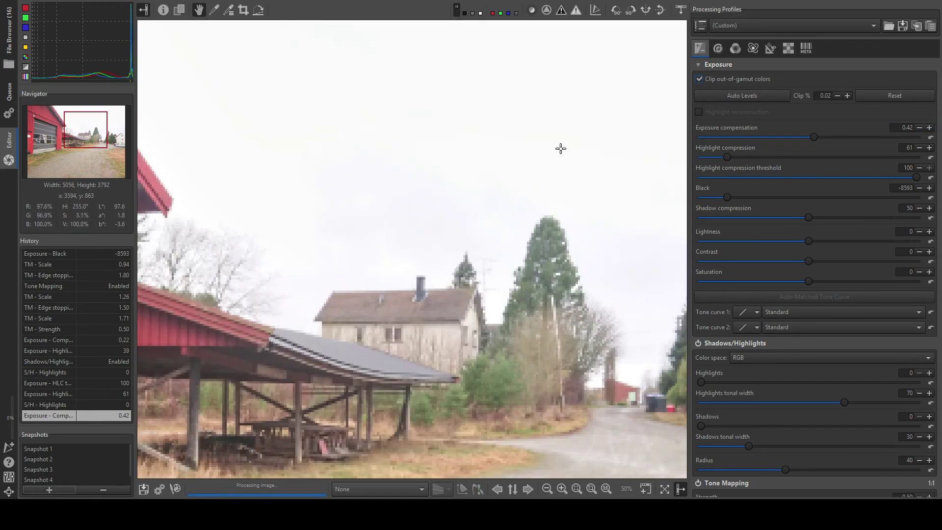
{"action": "scroll", "coordinate": [569, 185], "scroll_direction": "up", "scroll_amount": 4}
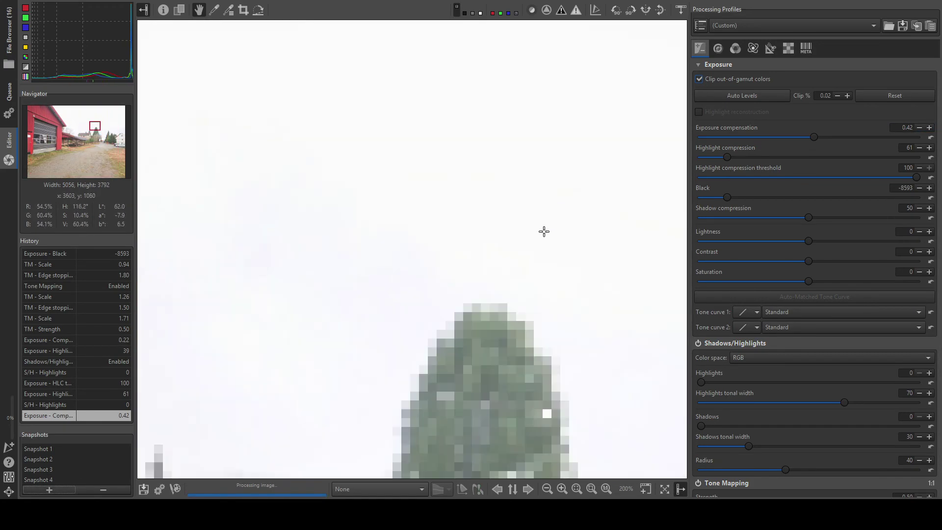
{"action": "scroll", "coordinate": [544, 231], "scroll_direction": "down", "scroll_amount": 4}
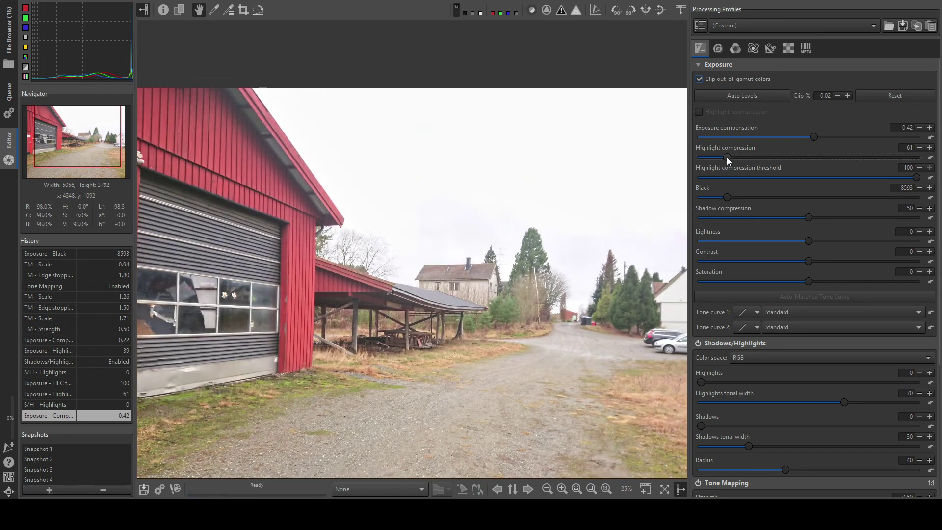
{"action": "mouse_move", "coordinate": [728, 157]}
{"action": "left_mouse_down"}
{"action": "mouse_move", "coordinate": [758, 157]}
{"action": "mouse_move", "coordinate": [729, 155]}
{"action": "left_mouse_up"}
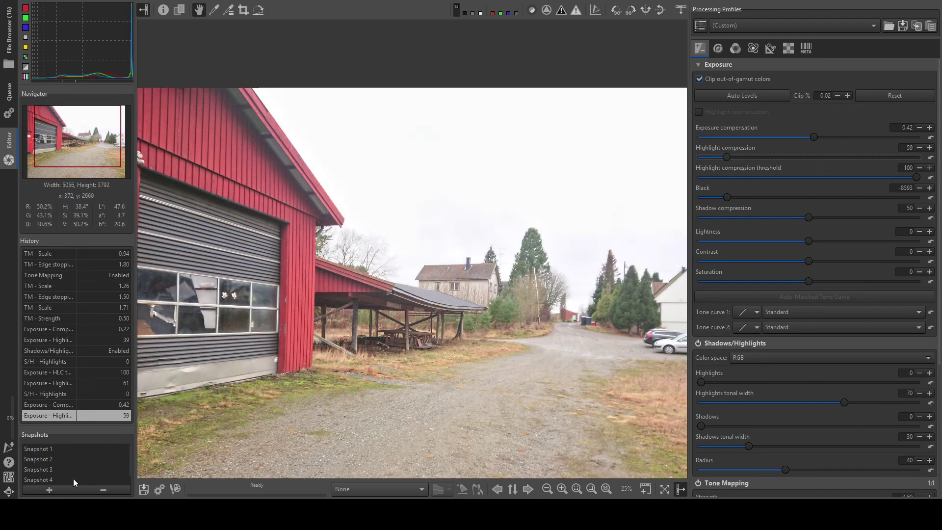
Step: Compare the edit with the original by reverting the history to Photo loaded and restoring Snapshot 6
{"action": "scroll", "coordinate": [432, 298], "scroll_direction": "up", "scroll_amount": 1}
{"action": "scroll", "coordinate": [432, 297], "scroll_direction": "down", "scroll_amount": 2}
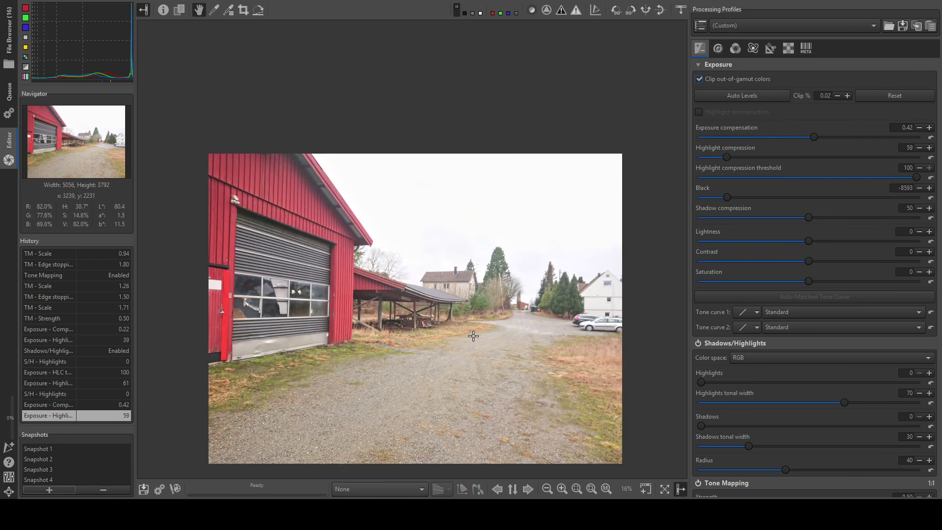
{"action": "scroll", "coordinate": [472, 339], "scroll_direction": "up", "scroll_amount": 1}
{"action": "scroll", "coordinate": [88, 277], "scroll_direction": "up", "scroll_amount": 3}
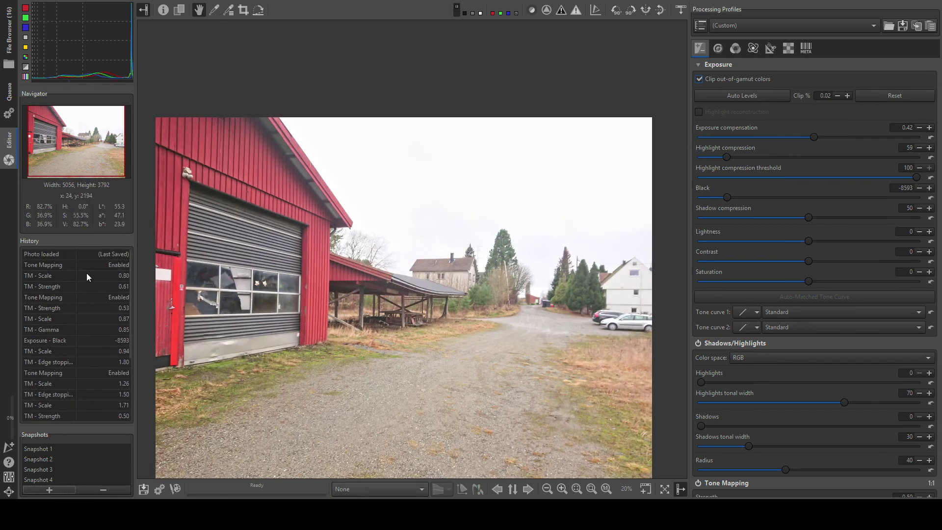
{"action": "left_click", "coordinate": [98, 256]}
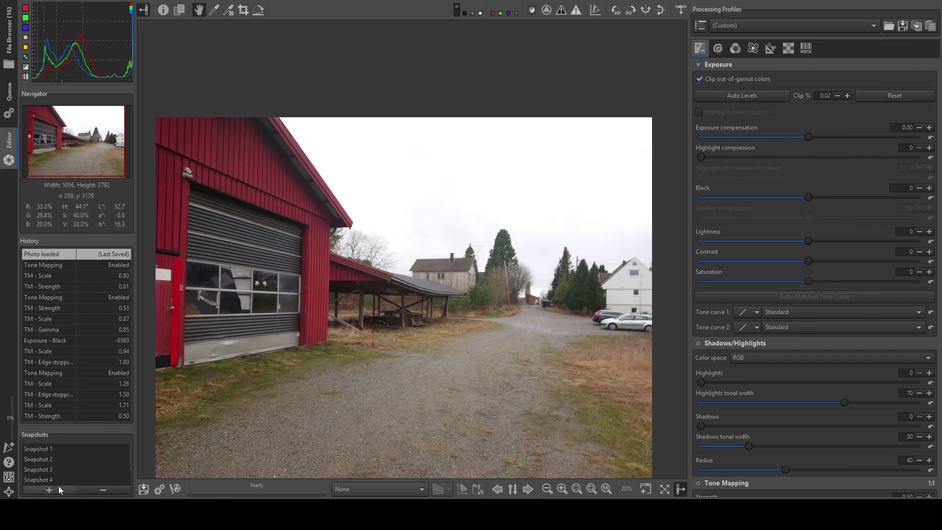
{"action": "scroll", "coordinate": [70, 472], "scroll_direction": "down", "scroll_amount": 2}
{"action": "left_click", "coordinate": [75, 479]}
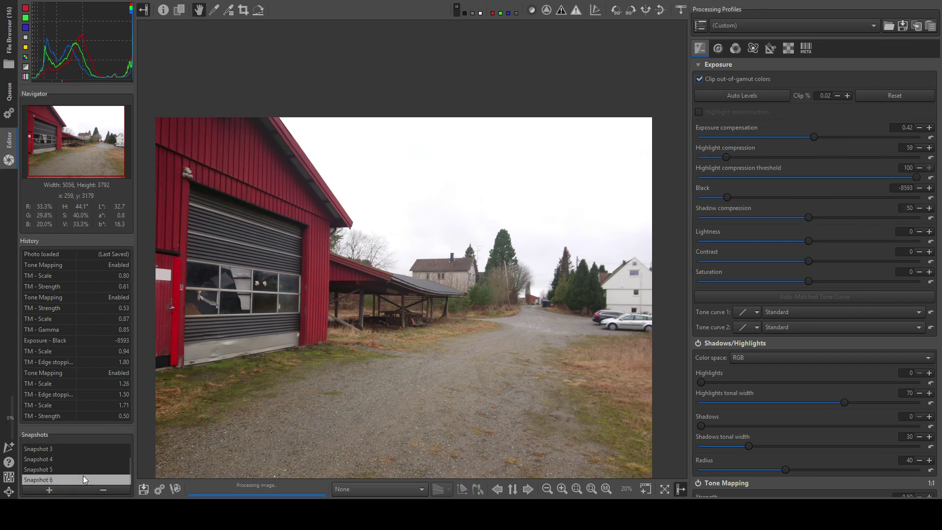